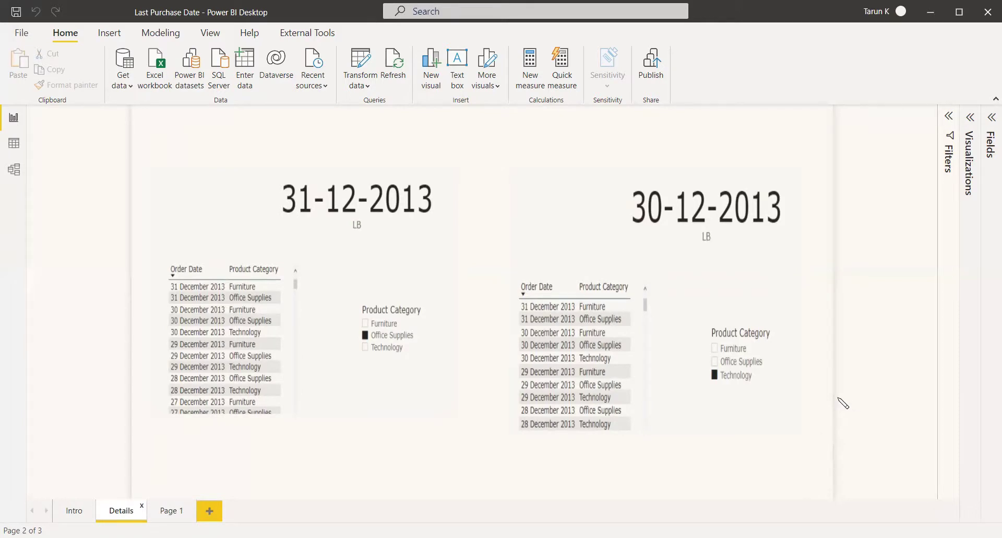
On Page 1, list the Orders table fields and insert an empty table visual
left_click(173, 511)
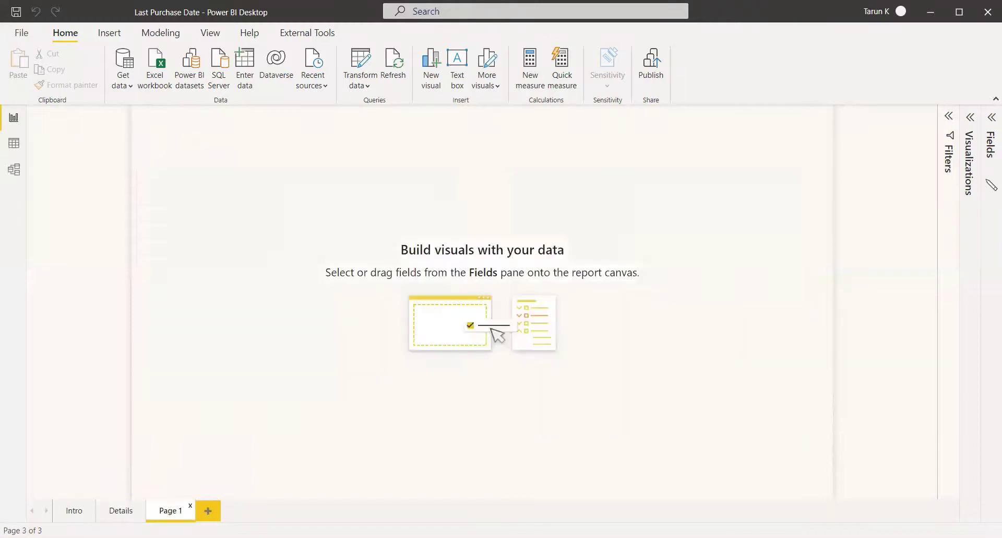
left_click(990, 128)
left_click(853, 181)
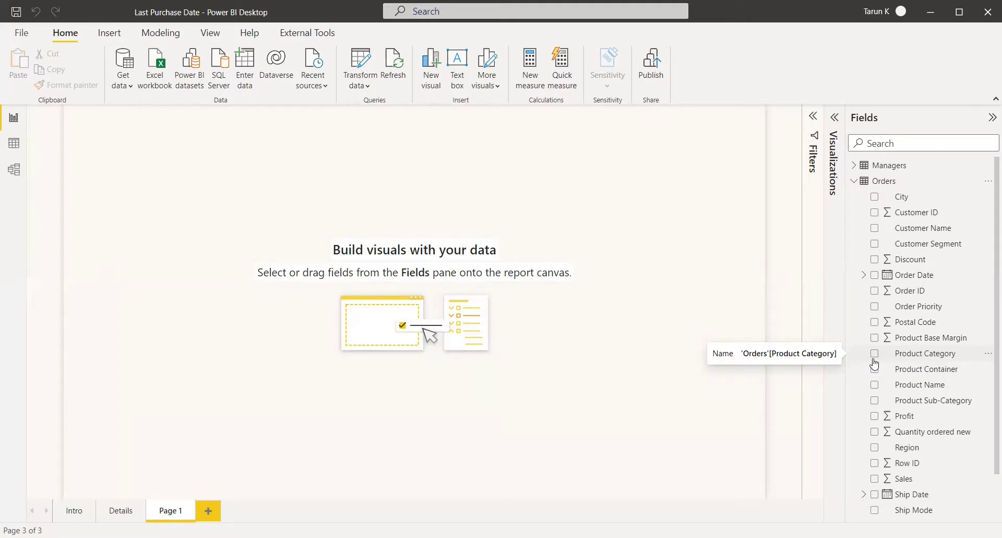
left_click(833, 121)
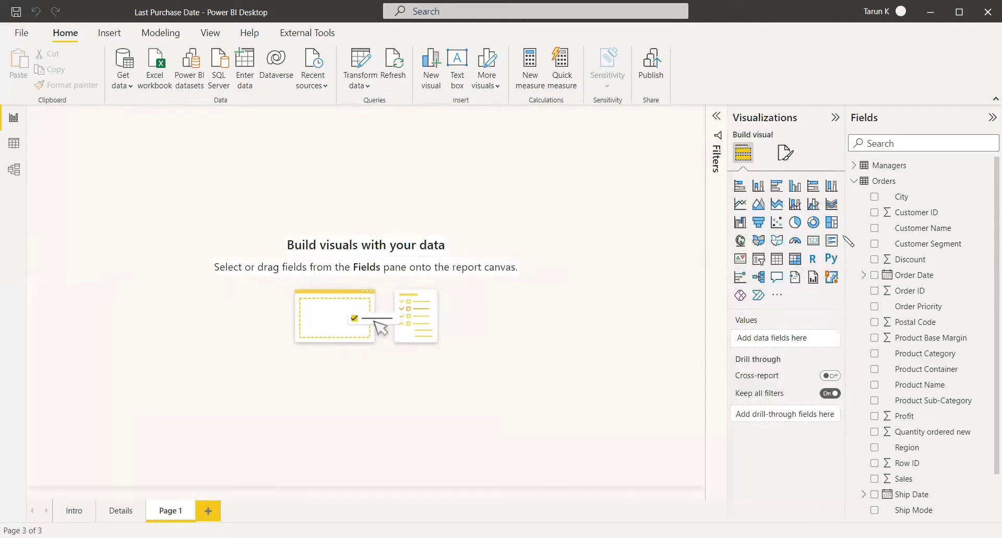
left_click(776, 258)
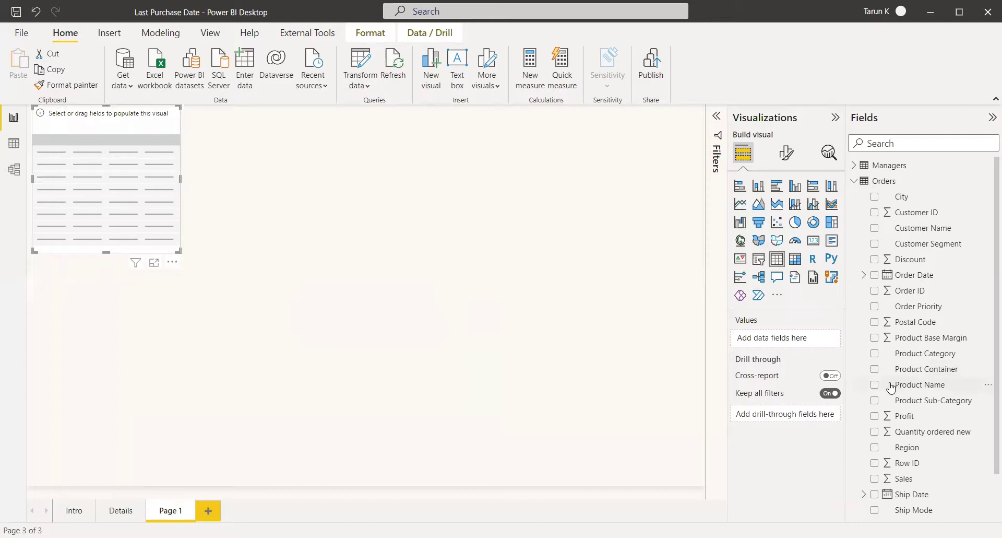
Fill the table with Product Category and plain Order Date, sorted newest date first
left_click(874, 355)
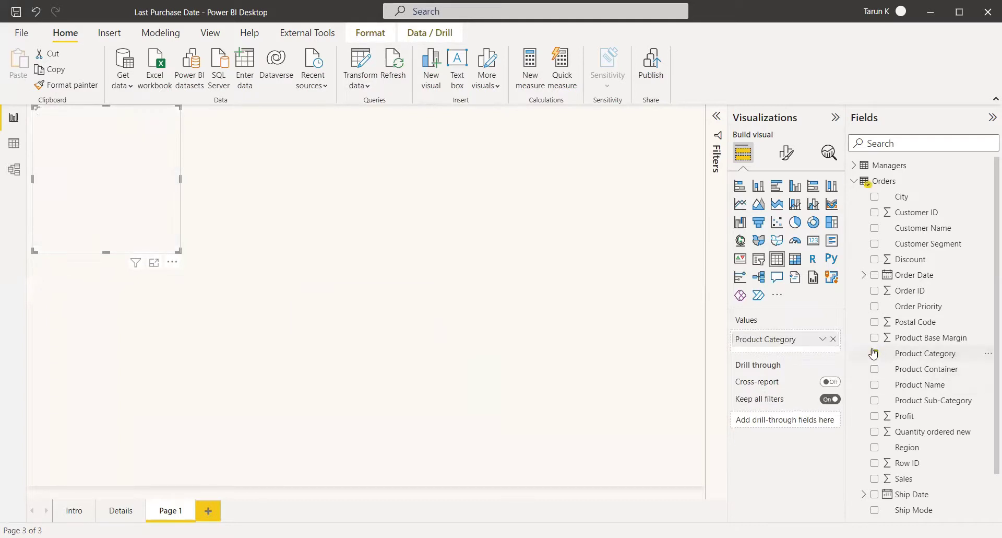
left_click(875, 275)
left_click(822, 355)
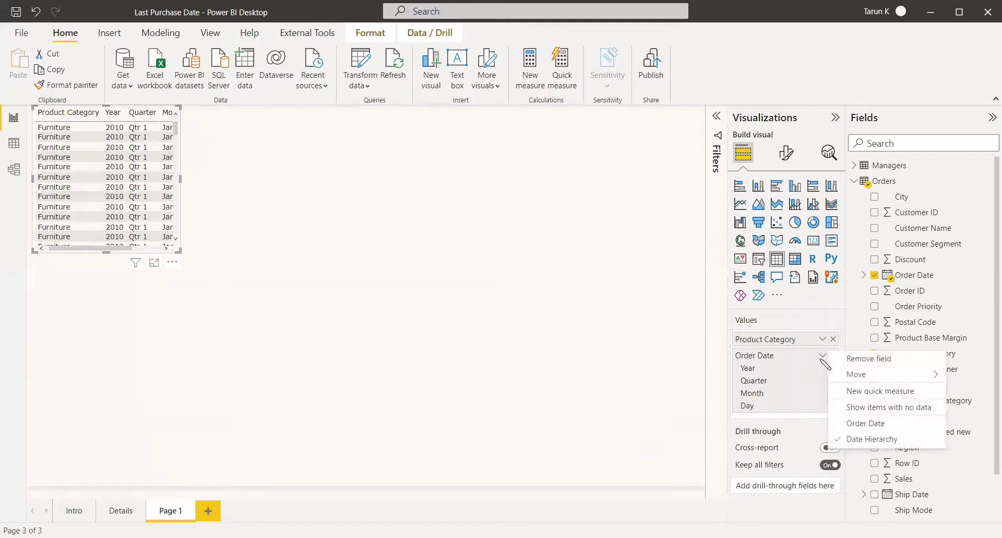
left_click(869, 423)
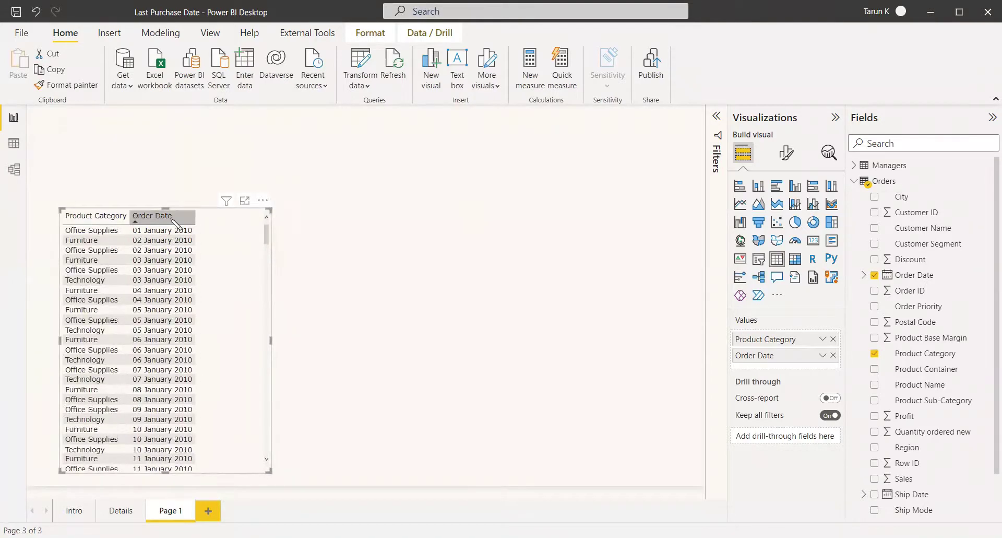
left_click(174, 222)
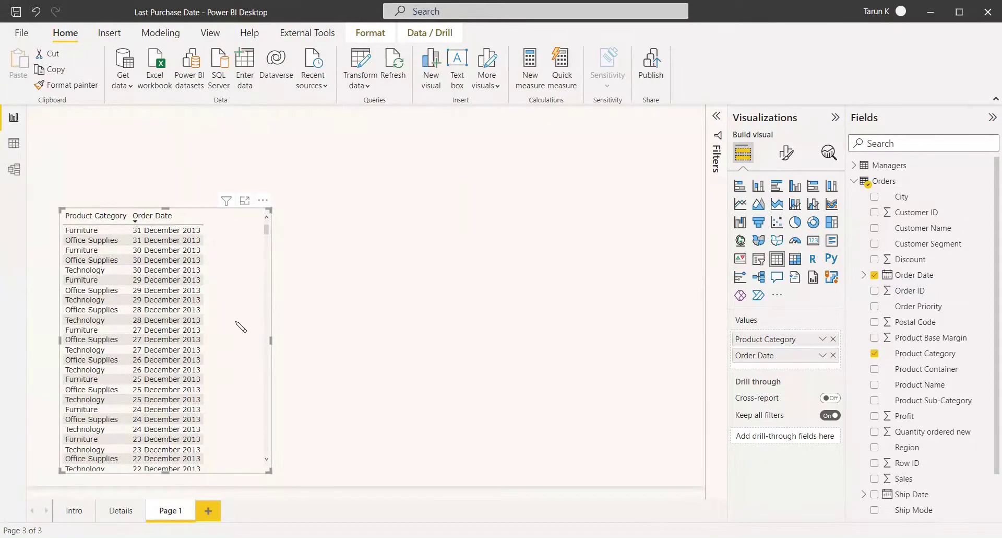
Add a shorter slicer right of the table, filled with Product Category values
left_click(469, 324)
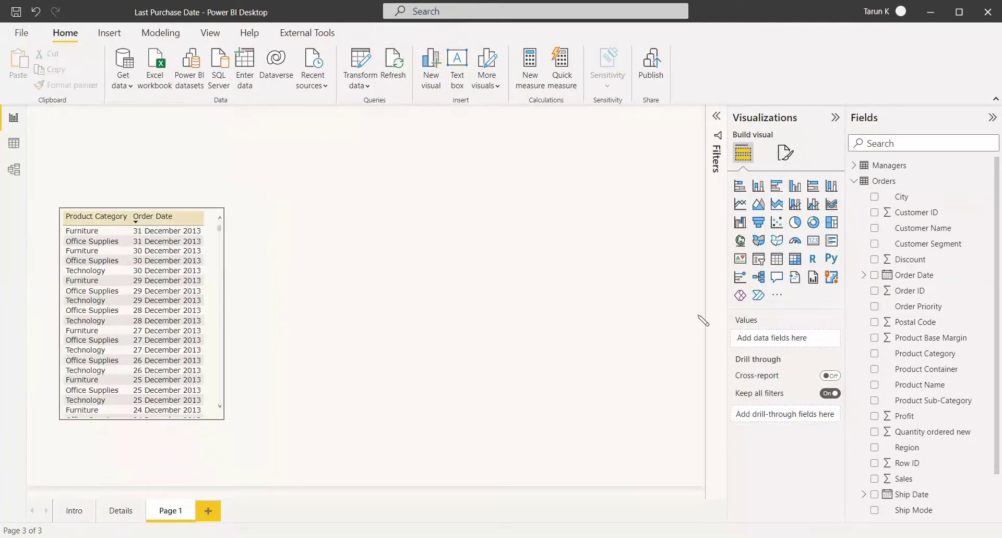
left_click(760, 261)
left_click_drag(116, 219, 327, 257)
left_click_drag(361, 374, 339, 349)
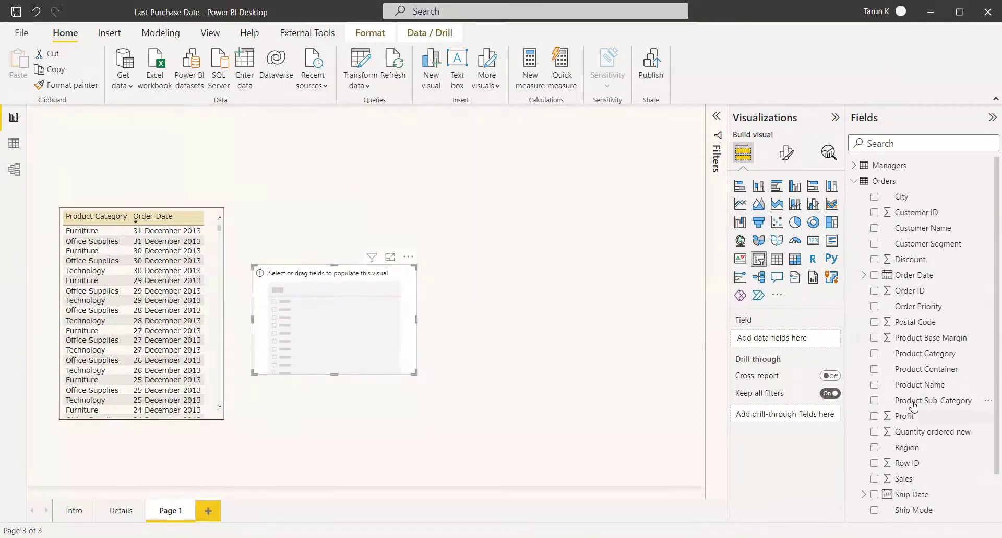
left_click(873, 355)
Test the slicer with Technology, turn on visual interaction editing, then pick Office Supplies
left_click(274, 327)
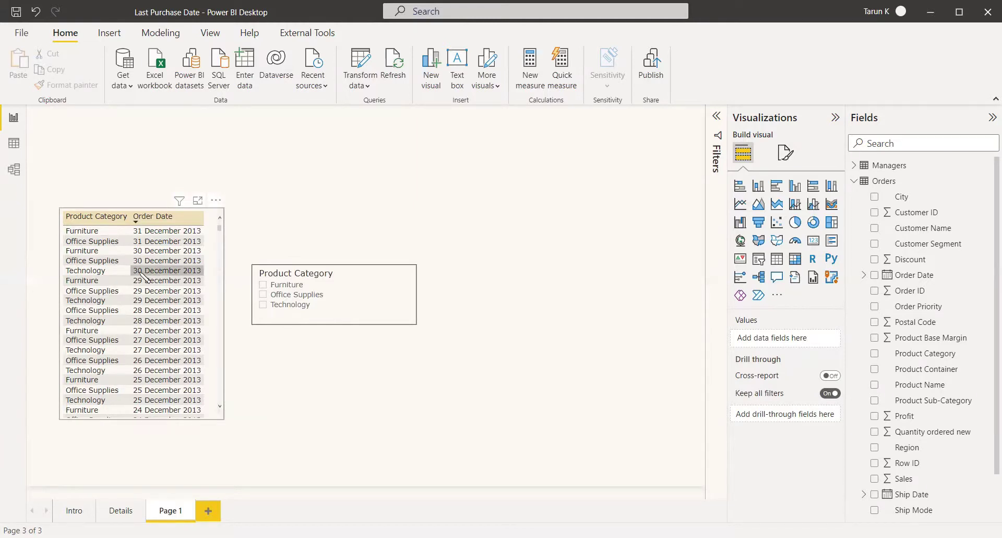
left_click(274, 313)
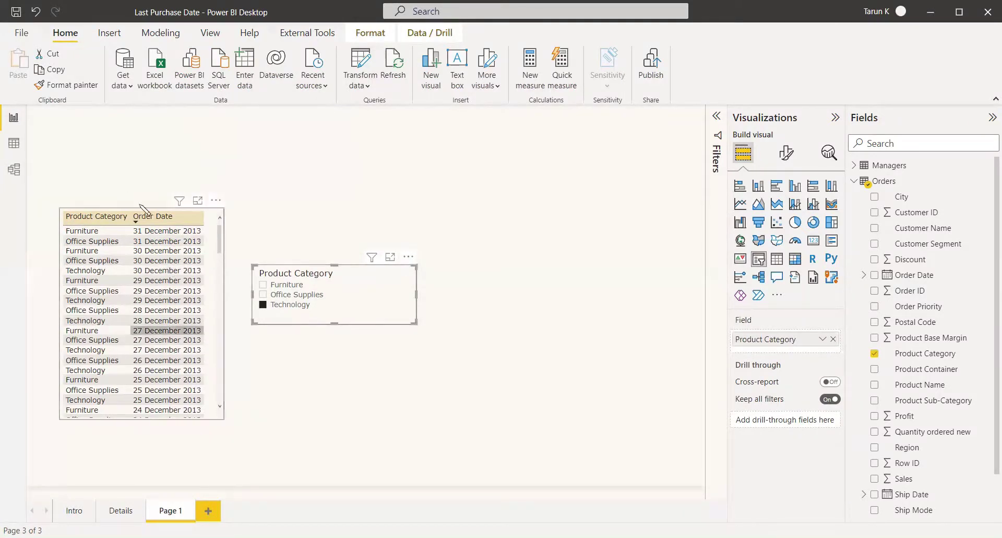
left_click(370, 33)
left_click(26, 68)
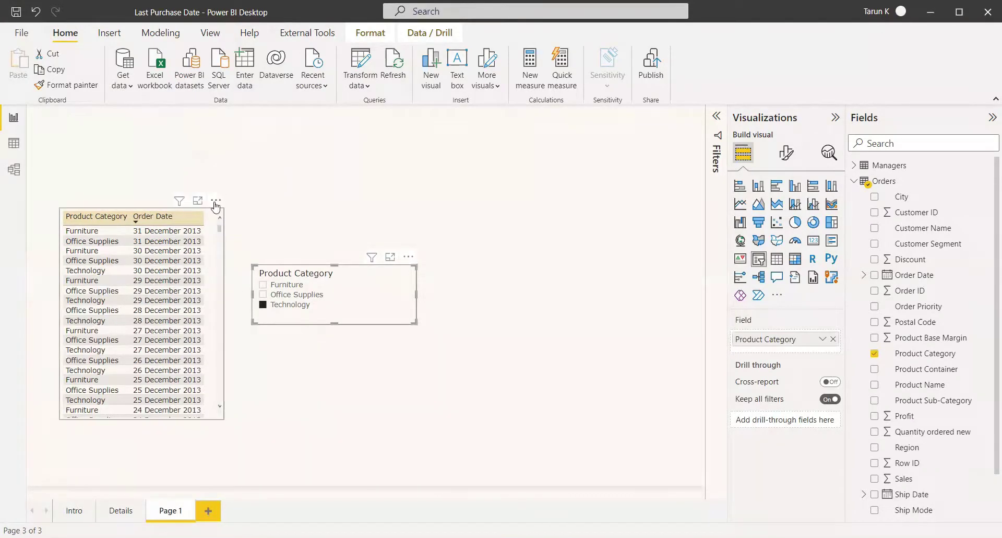
left_click(263, 295)
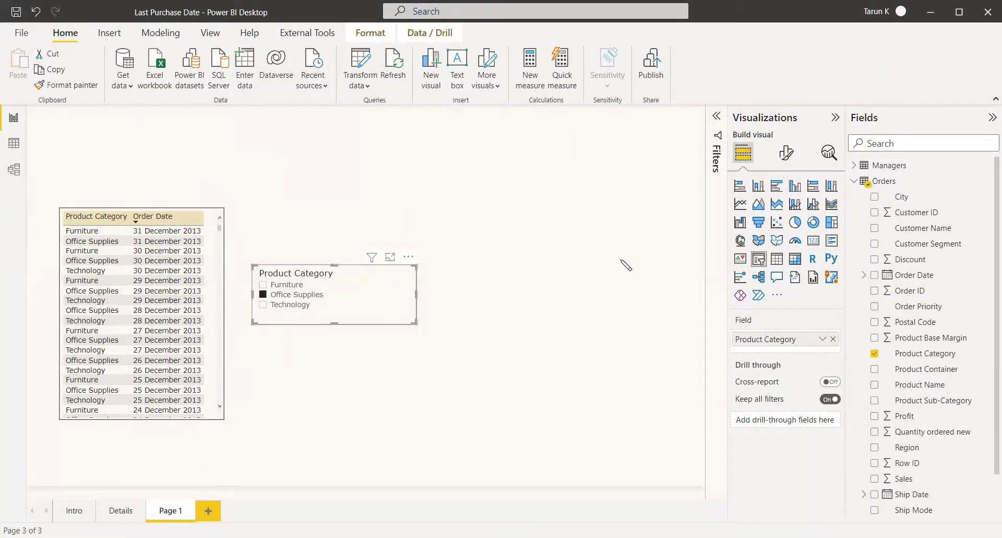
Create a new measure in the Orders table named 'Last Purchase Date ='
left_click(332, 355)
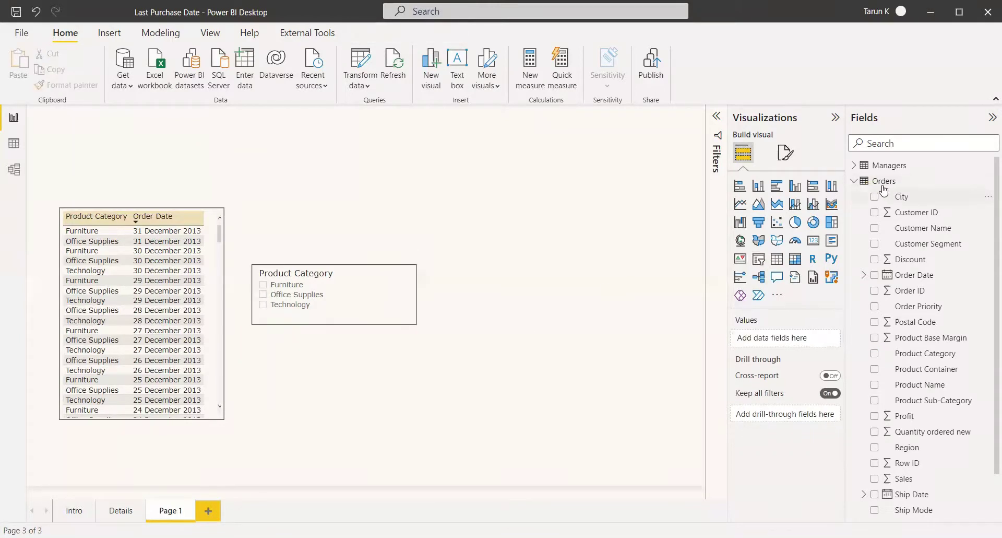
right_click(882, 183)
key("Escape")
key("BackSpace")
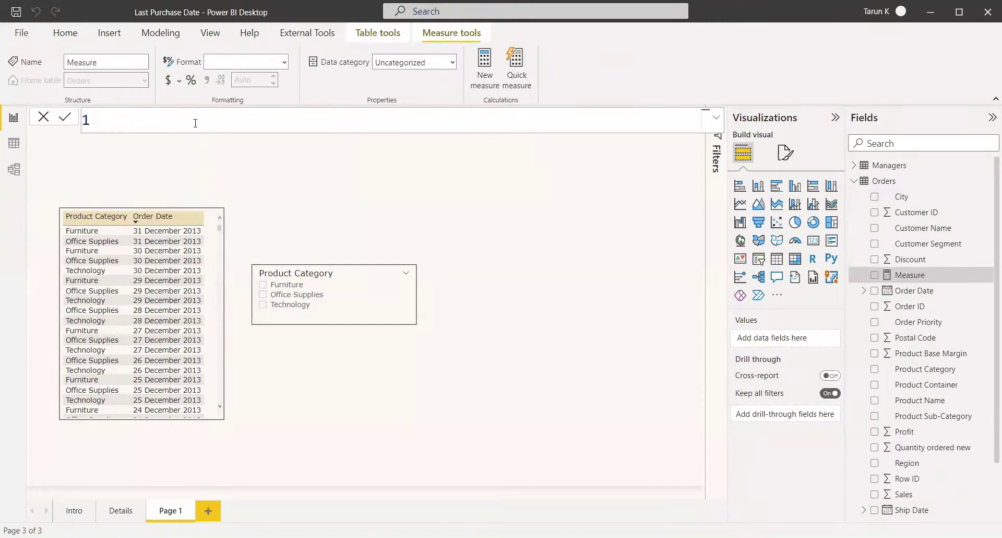
type("Last Purchase Date =")
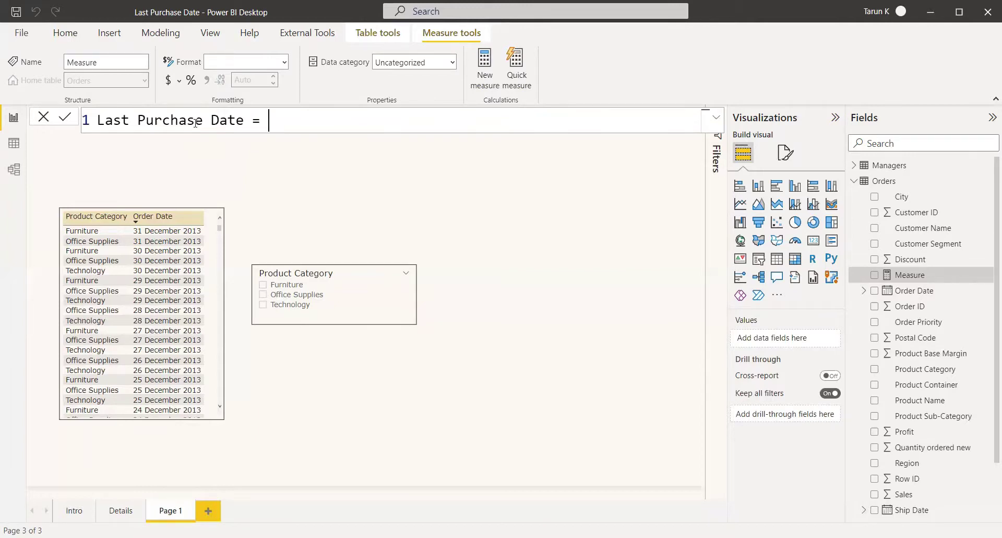
key("shift+Return")
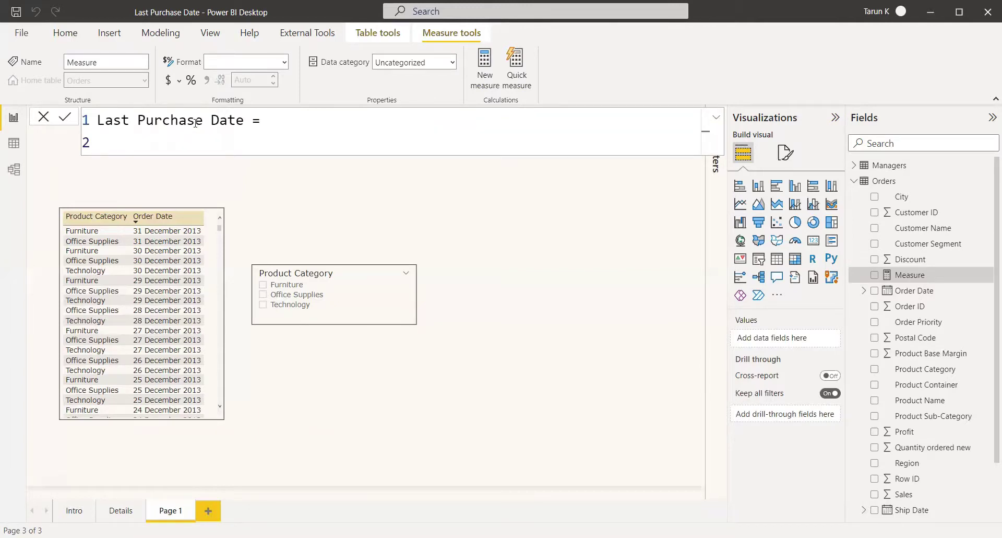
Add the variable line 'var _Category = MAX(Orders[Product Category])'
type("var")
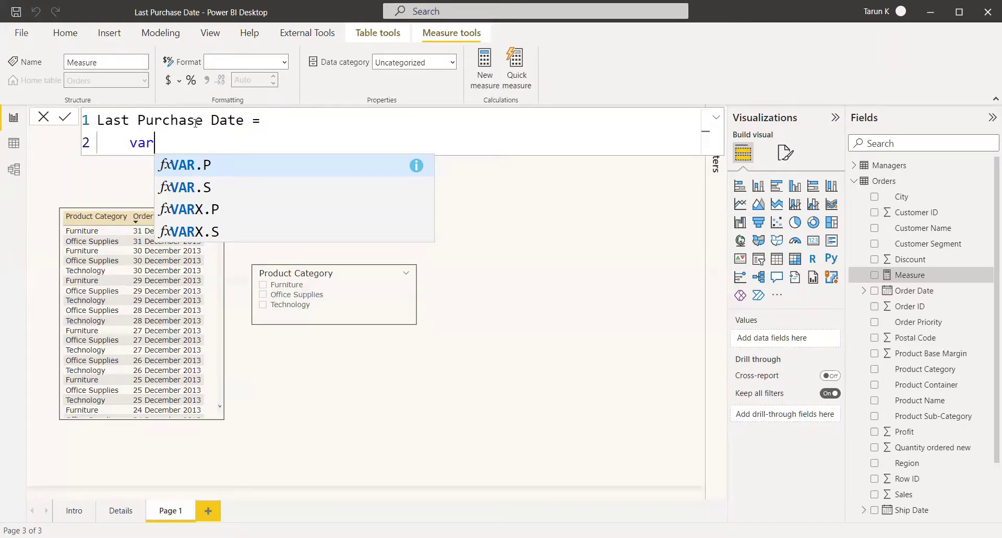
type(" _Ca")
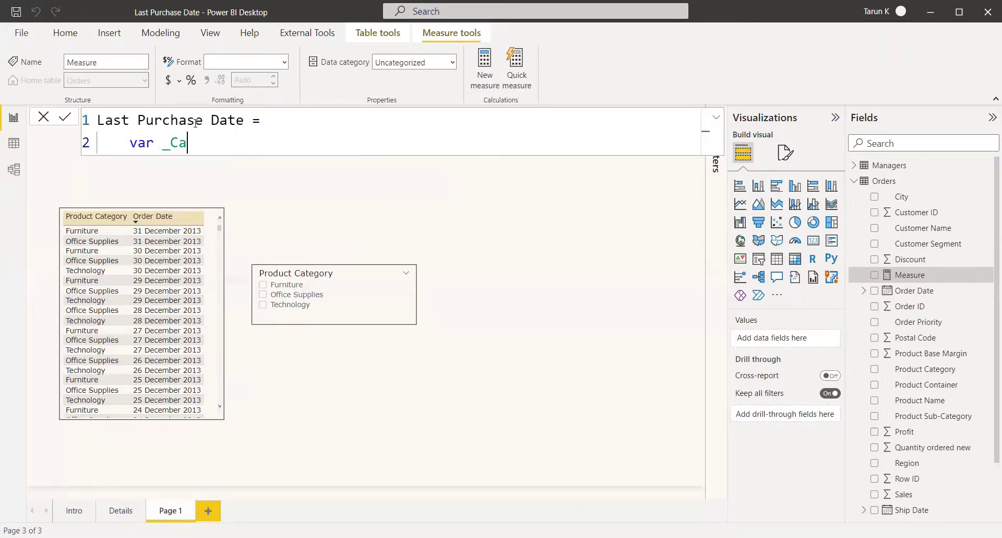
type("tegory = MAX(")
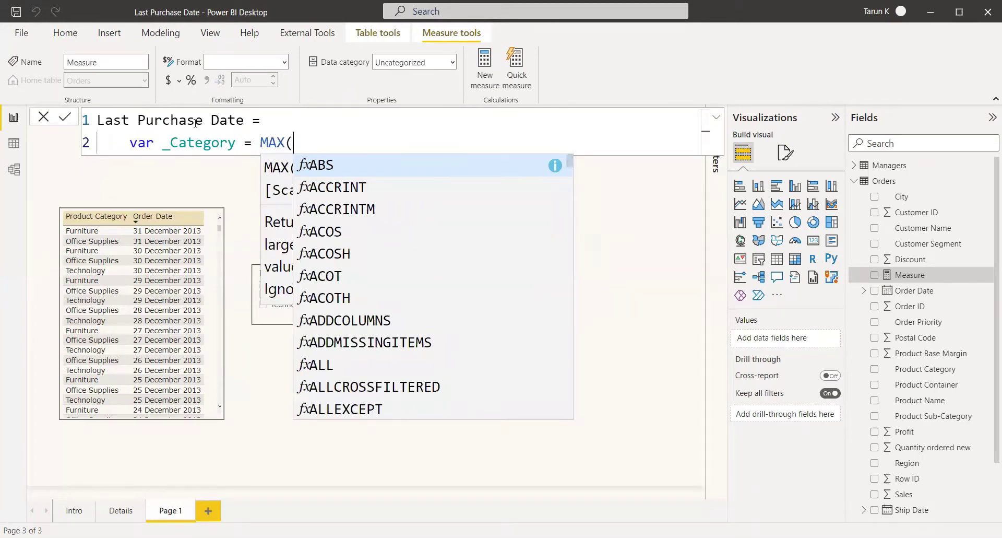
type("order")
key("Down")
key("Down")
key("Down")
key("Down")
key("Down")
key("Down")
key("Down")
key("Down")
key("Down")
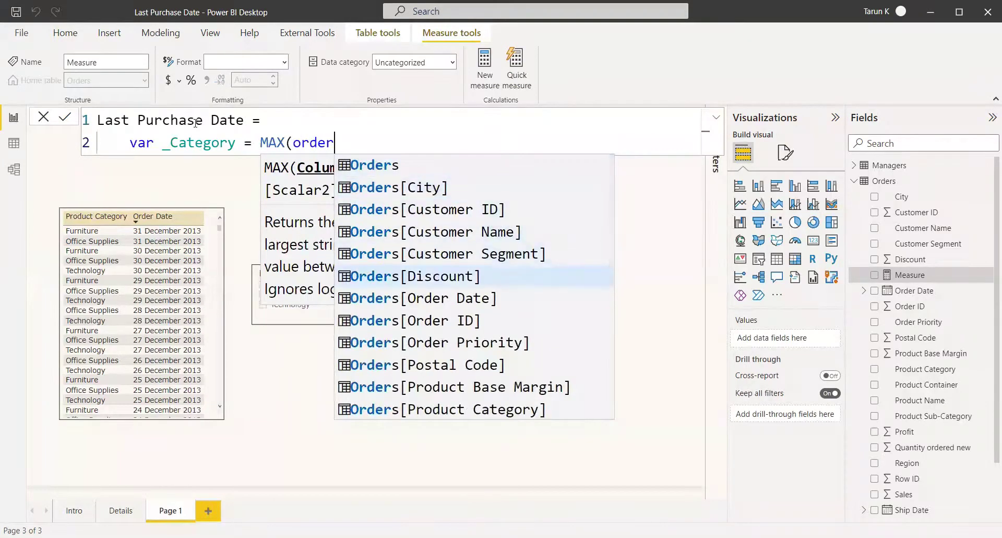
key("Down")
key("Down")
key("Tab")
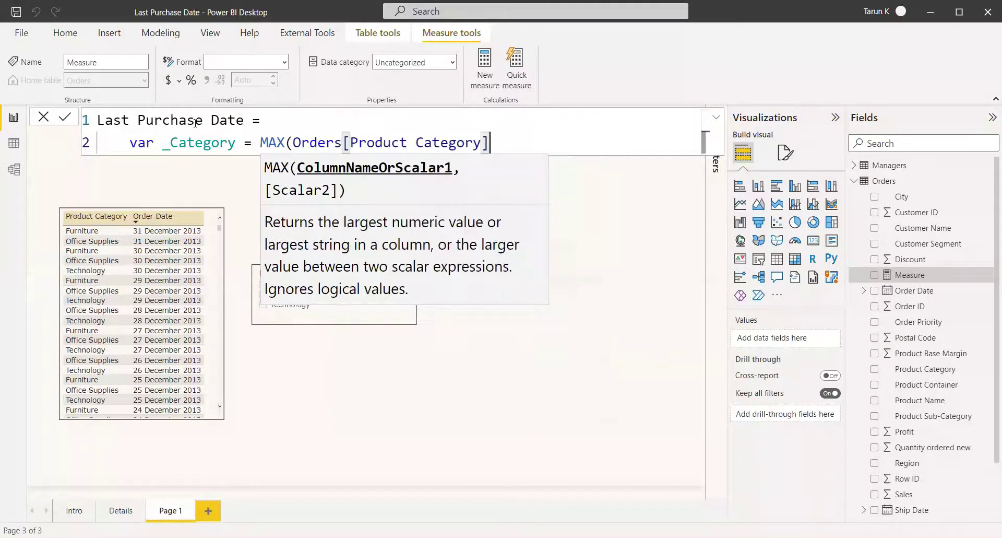
type(")")
key("Return")
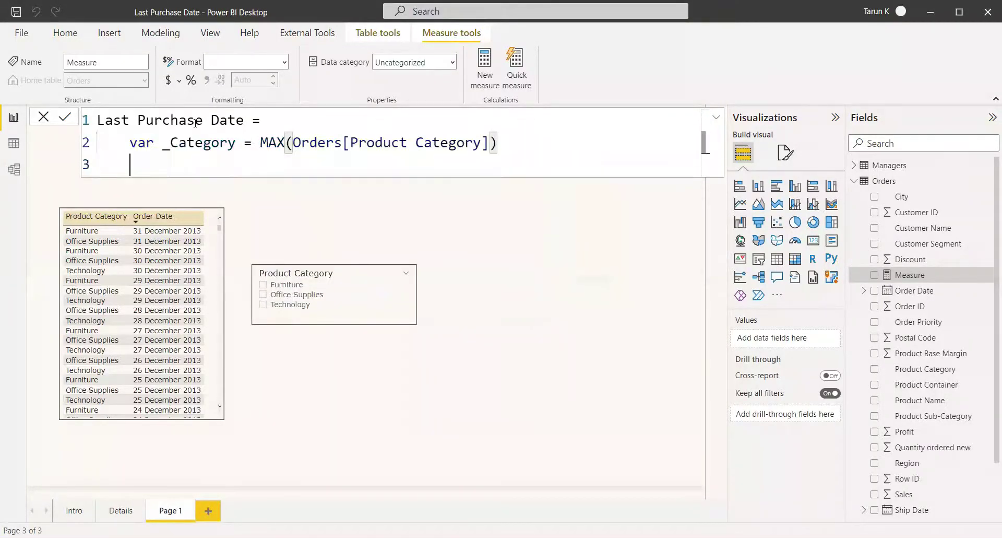
Begin the return expression with 'return MAXX(FILTER(Orders'
type("return")
key("Return")
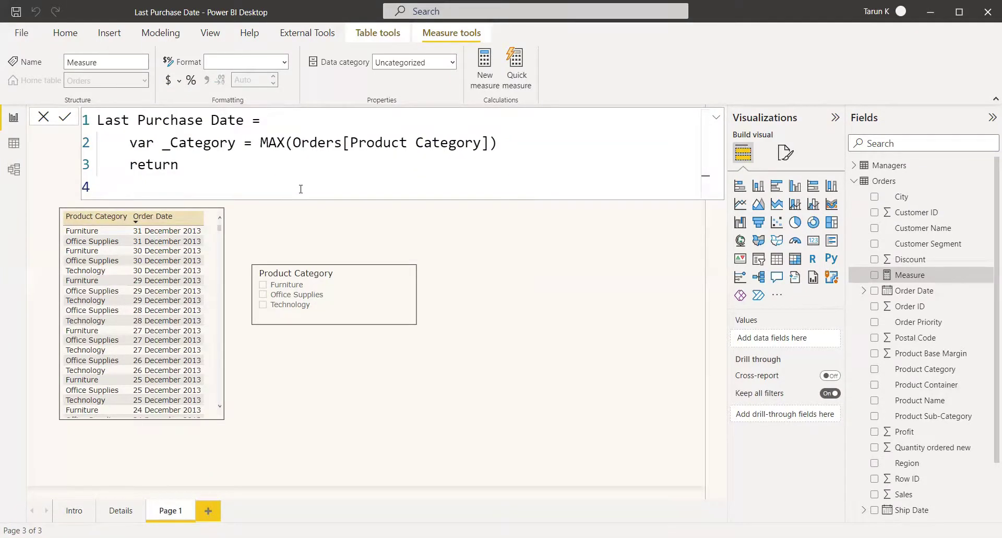
type("maxx")
key("Tab")
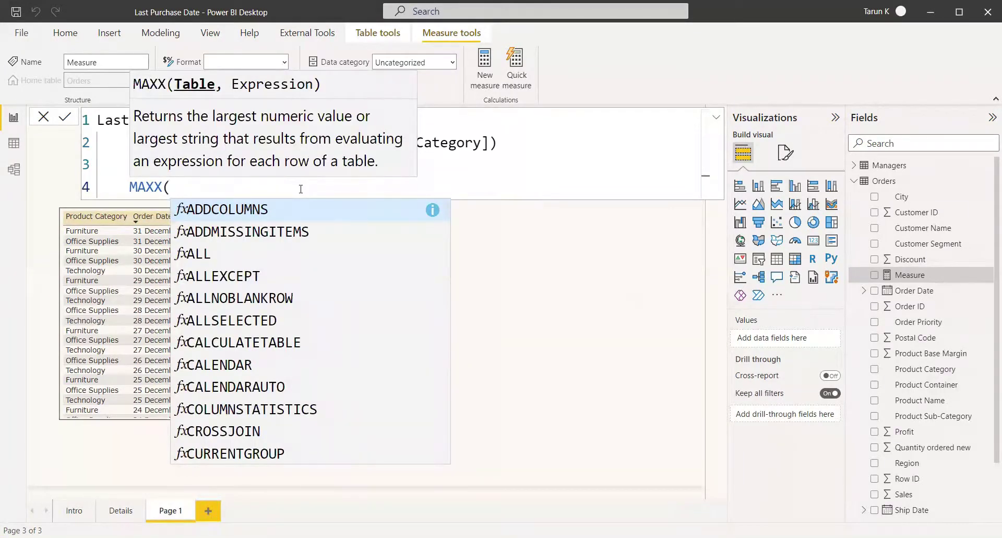
type("filt")
key("Tab")
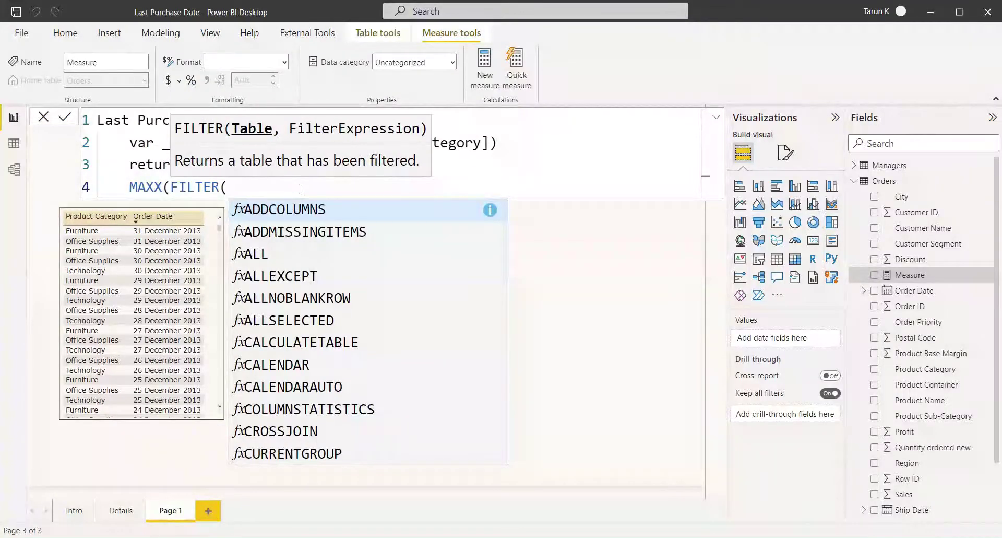
type("order")
key("Tab")
Finish with 'Orders[Product Category] = _Category), Orders[Order Date])' and commit the measure
type(", ")
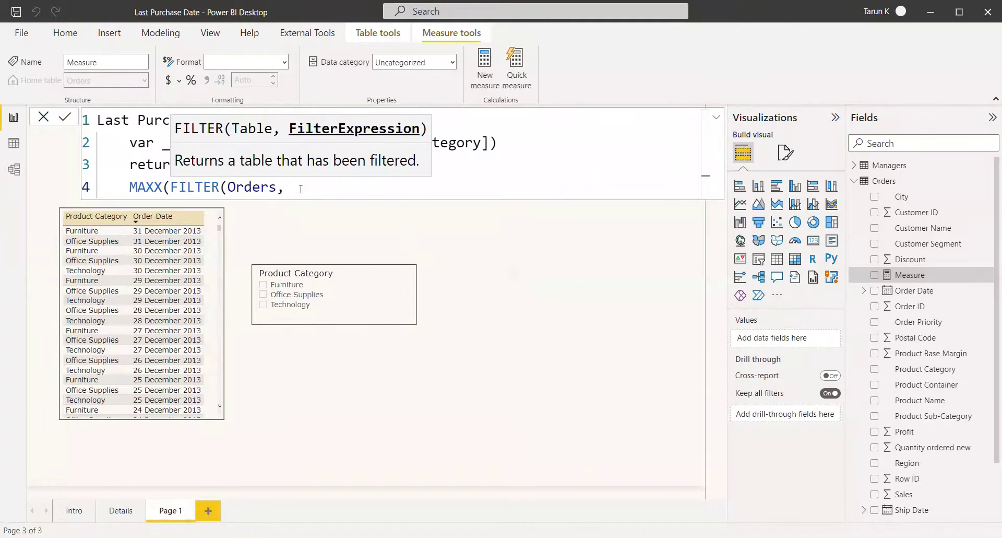
type("Order")
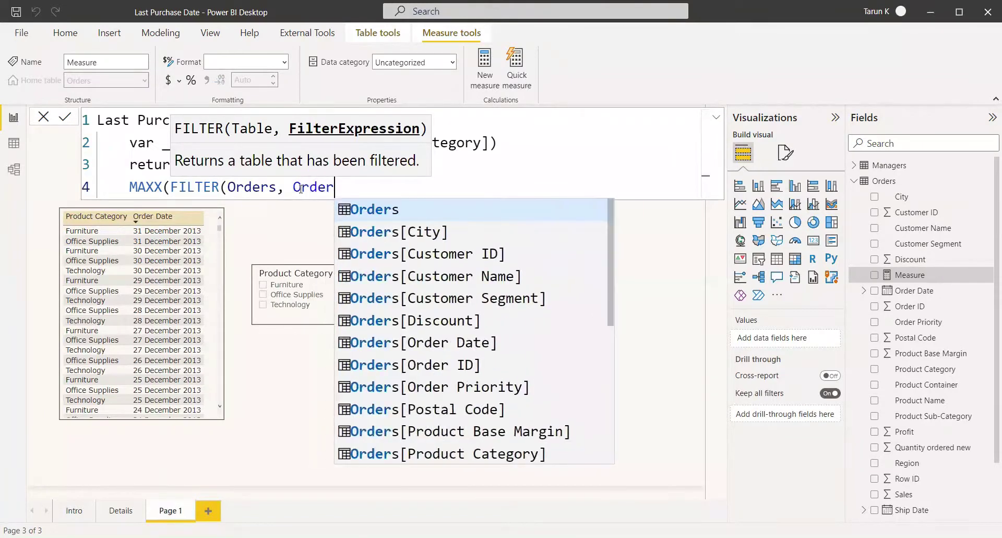
key("Down")
key("Down")
key("Down")
key("Down")
key("Down")
key("Down")
key("Down")
key("Down")
key("Down")
key("Down")
key("Down")
key("Tab")
type("= ")
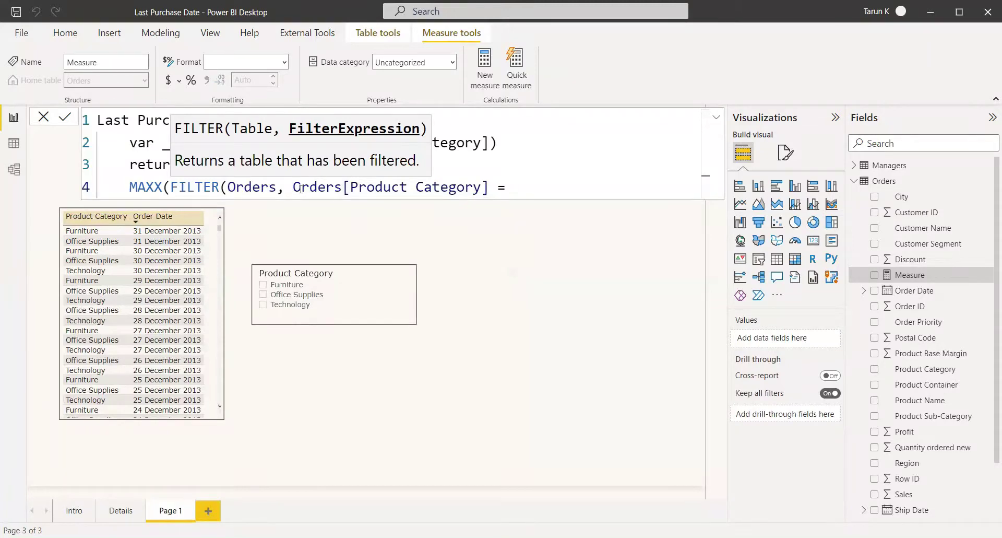
type("_Category")
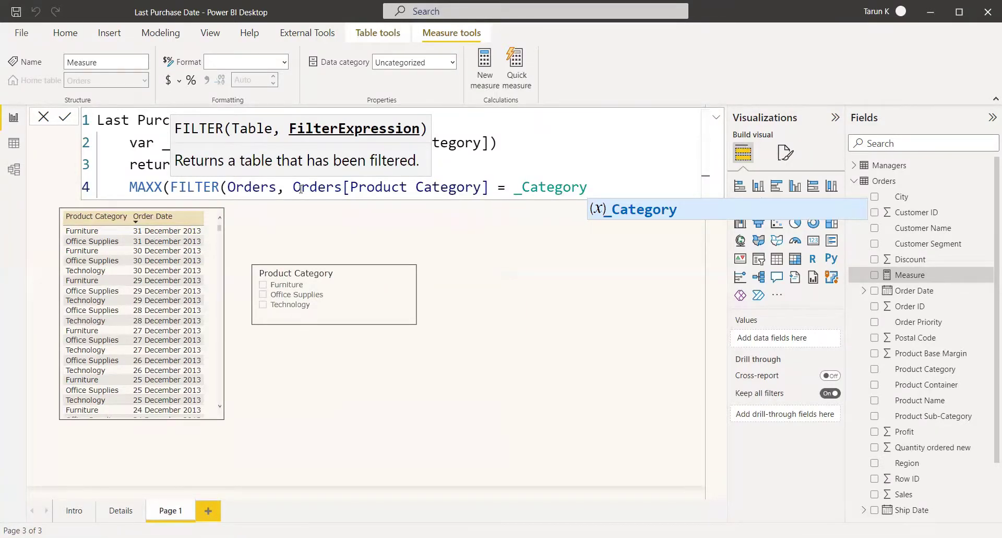
type("), ")
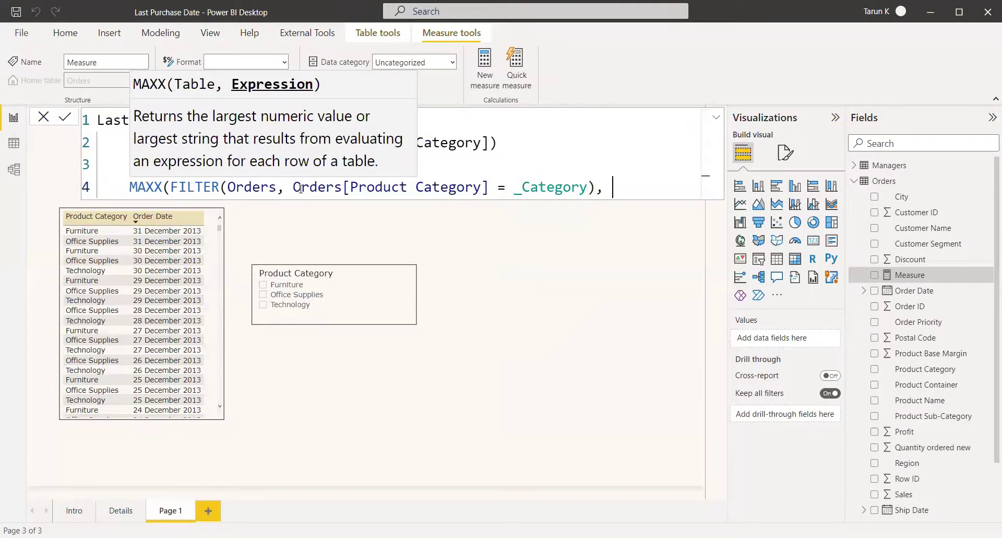
type("oder")
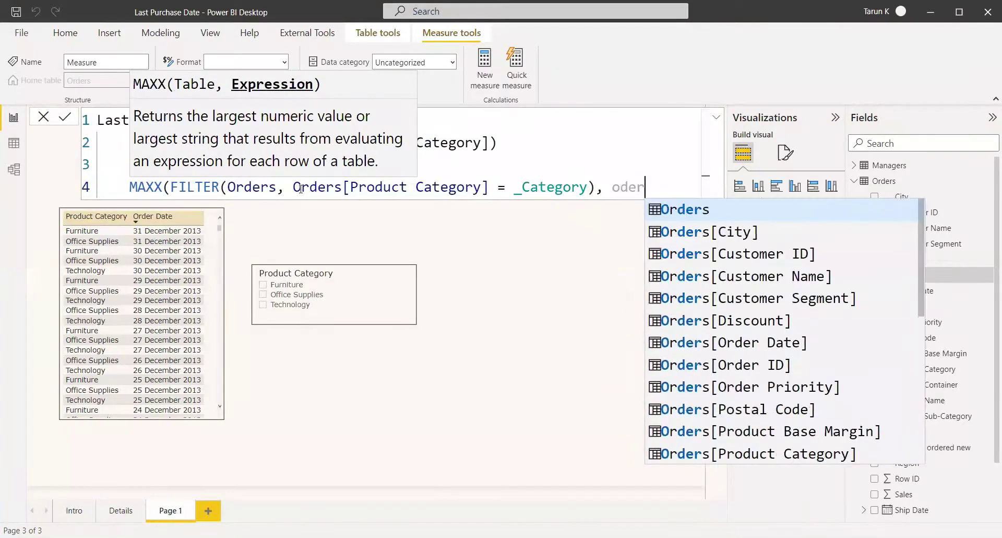
key("Down")
key("Down")
key("Down")
key("Down")
key("Down")
key("Down")
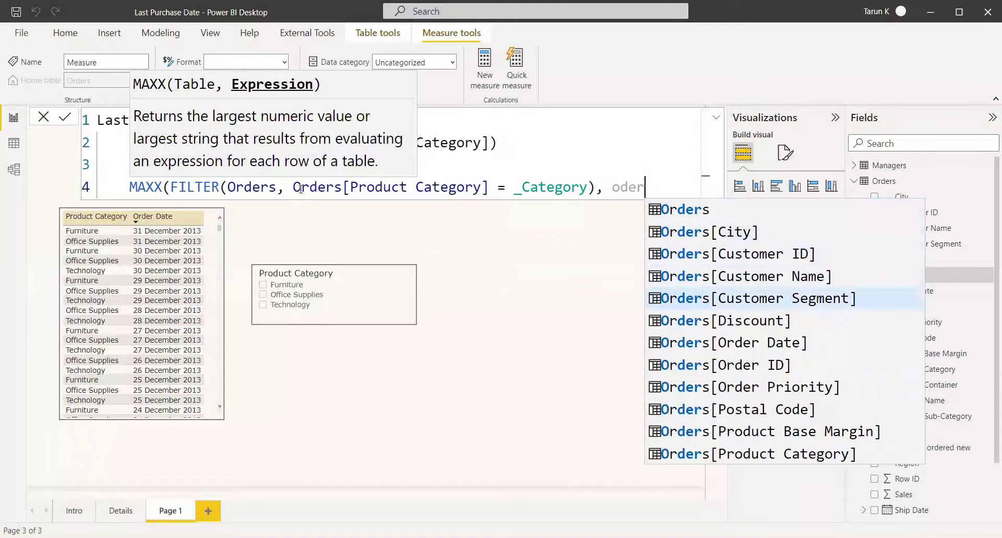
key("Tab")
type(")")
key("Return")
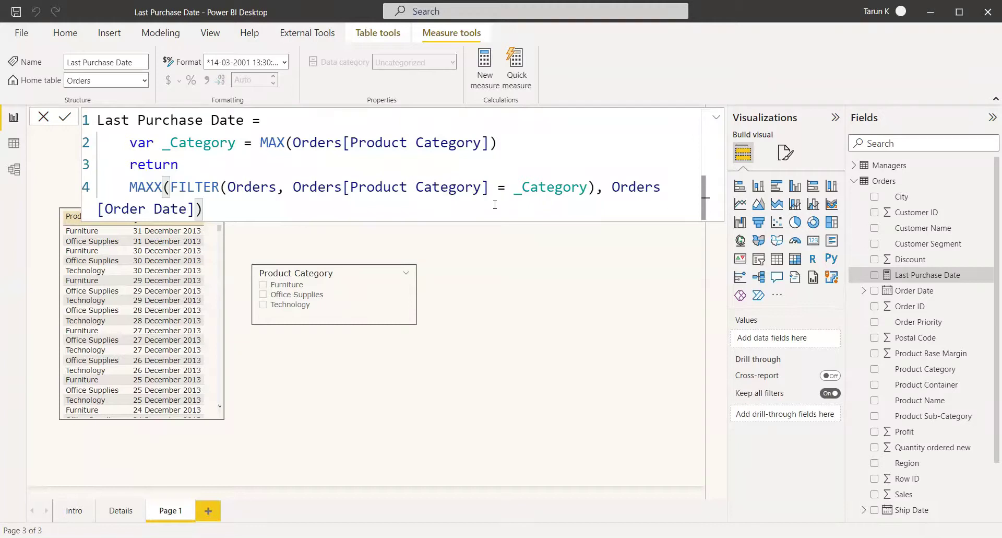
Add a widened card at the upper right showing Last Purchase Date
left_click(44, 117)
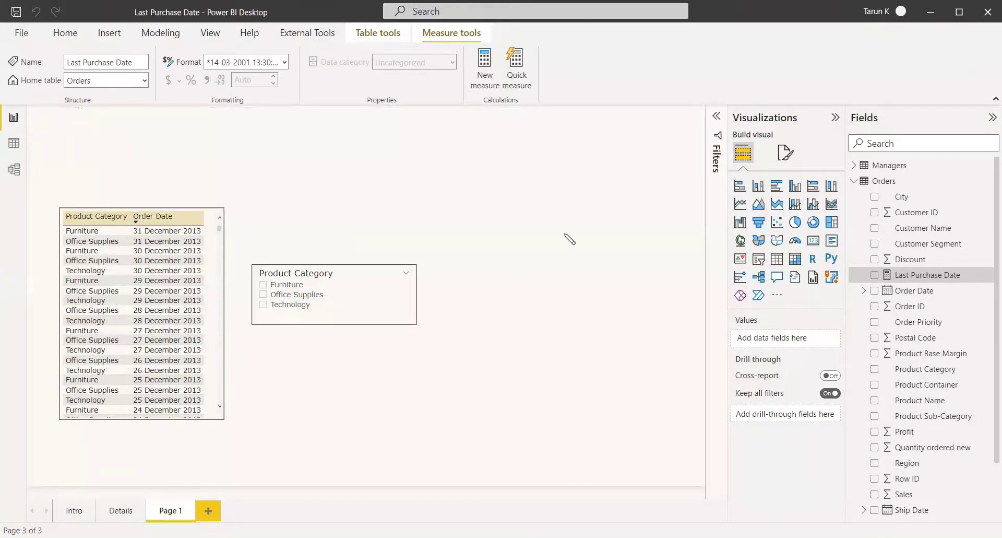
left_click(813, 243)
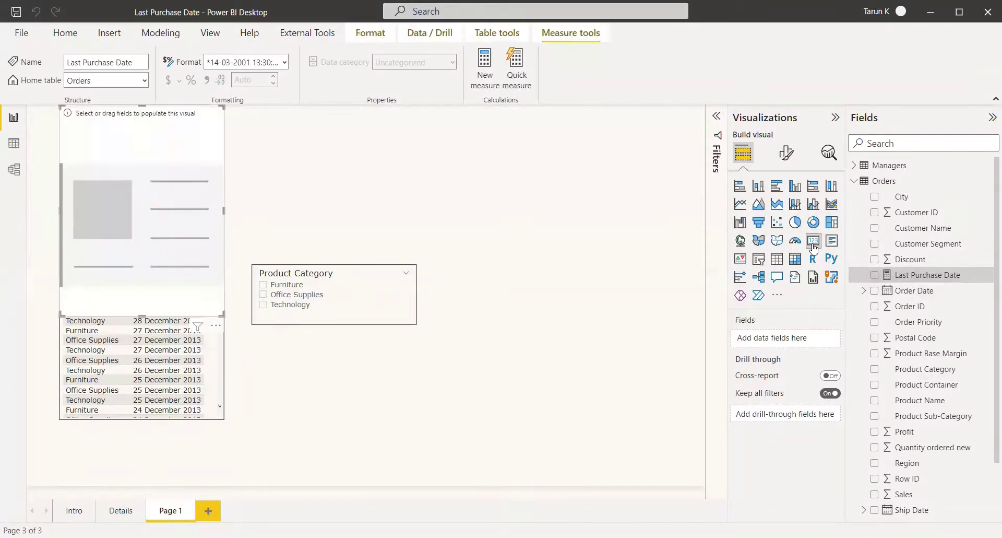
left_click_drag(167, 202, 574, 214)
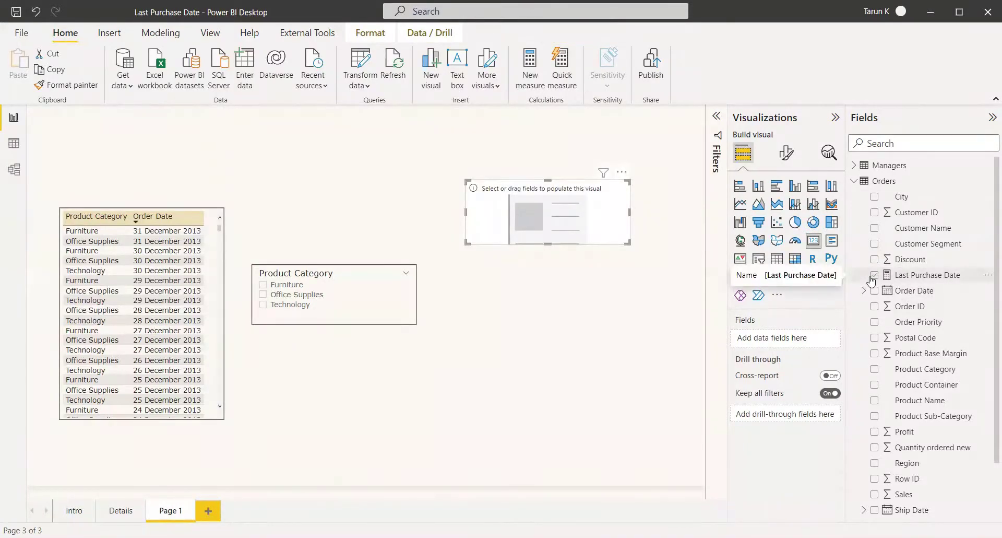
left_click(875, 275)
left_click_drag(466, 212, 346, 215)
Format the Last Purchase Date measure as a date, showing 30-12-2013
left_click(935, 275)
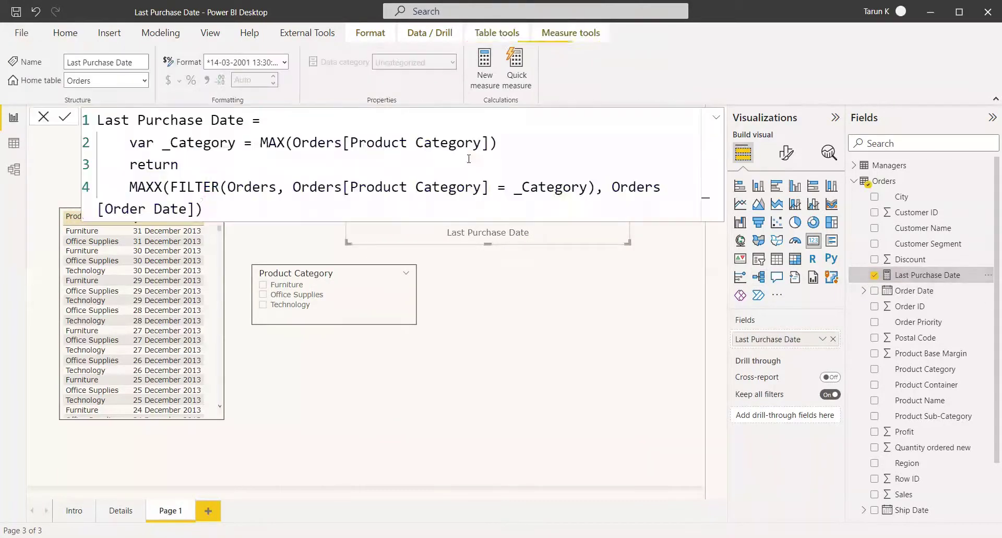
left_click(286, 61)
left_click(288, 30)
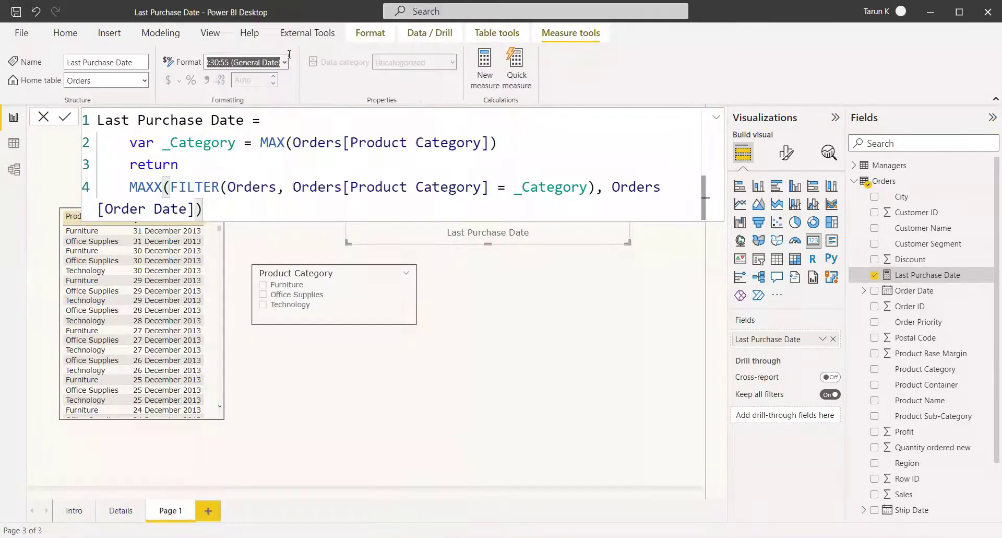
left_click(519, 367)
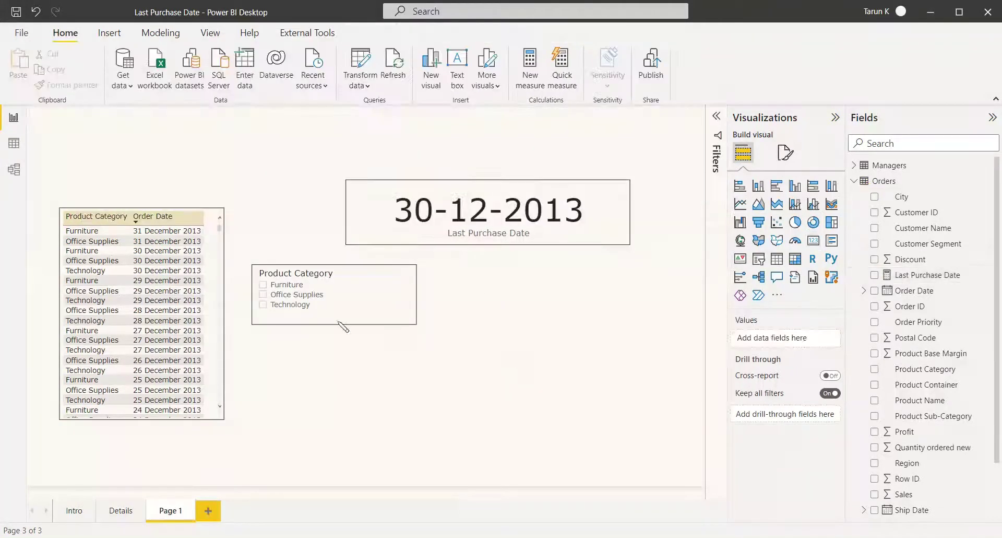
left_click(263, 285)
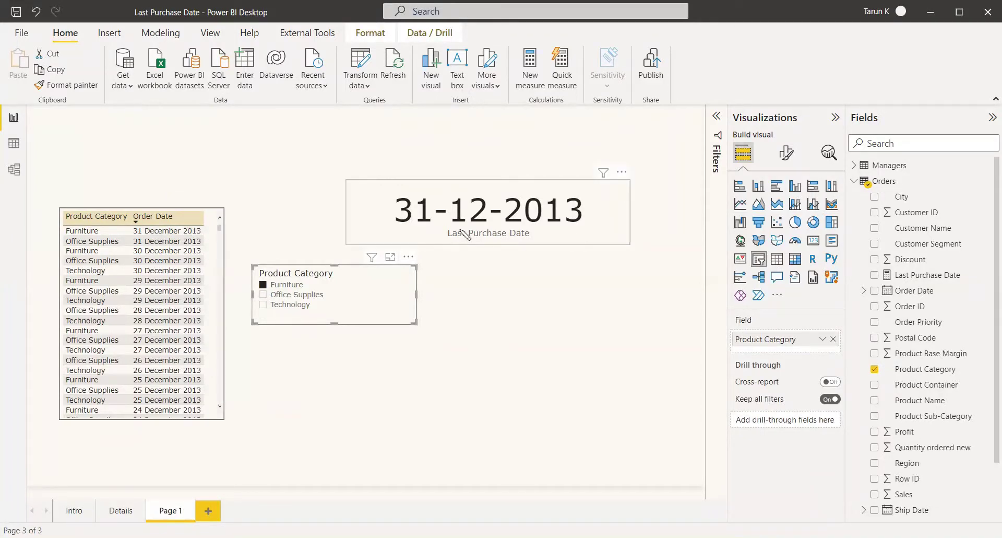
left_click(263, 294)
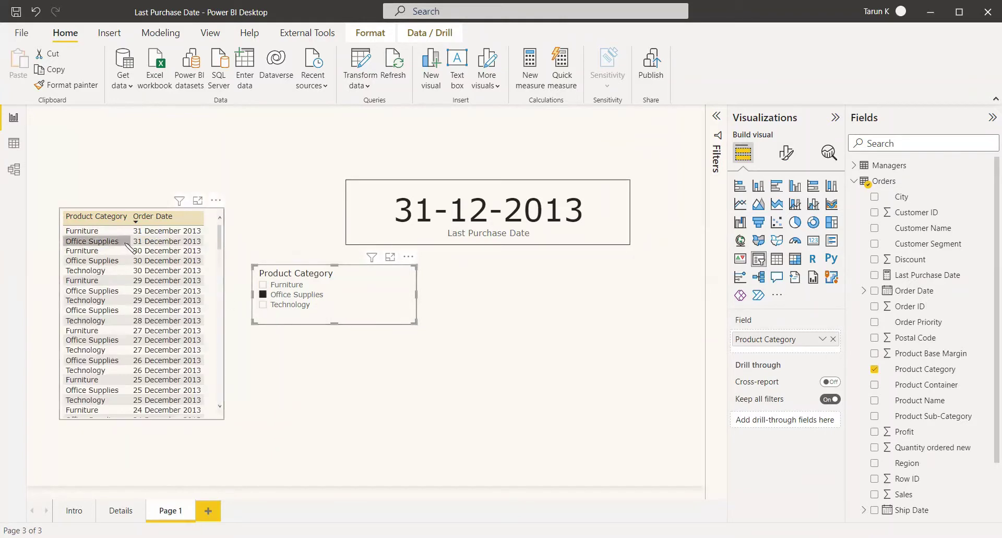
left_click(142, 243)
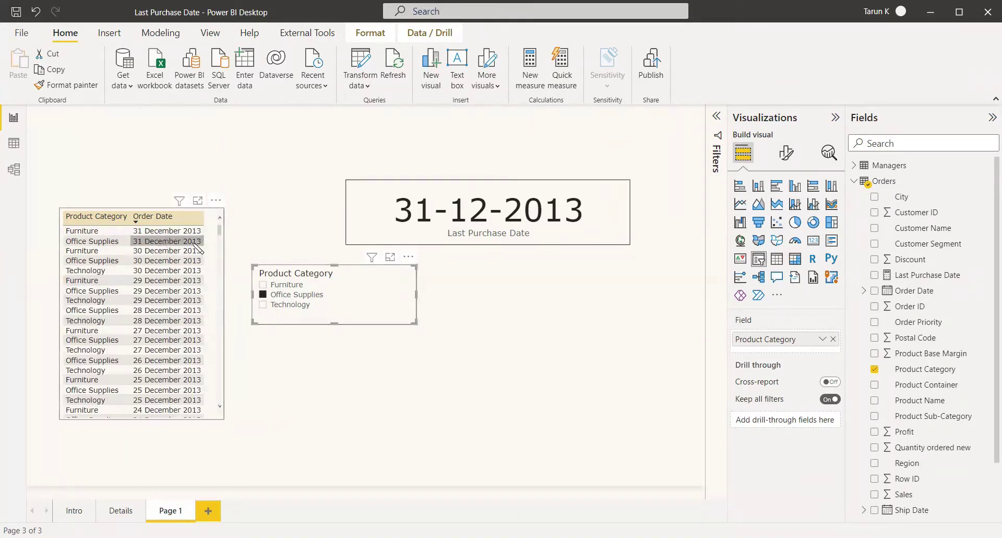
left_click(264, 306)
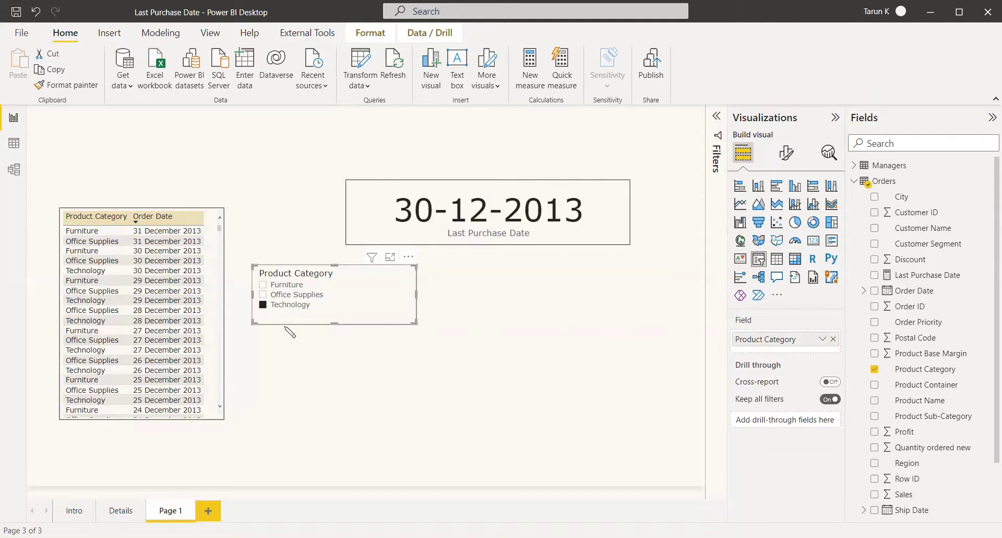
left_click(262, 304)
left_click(590, 313)
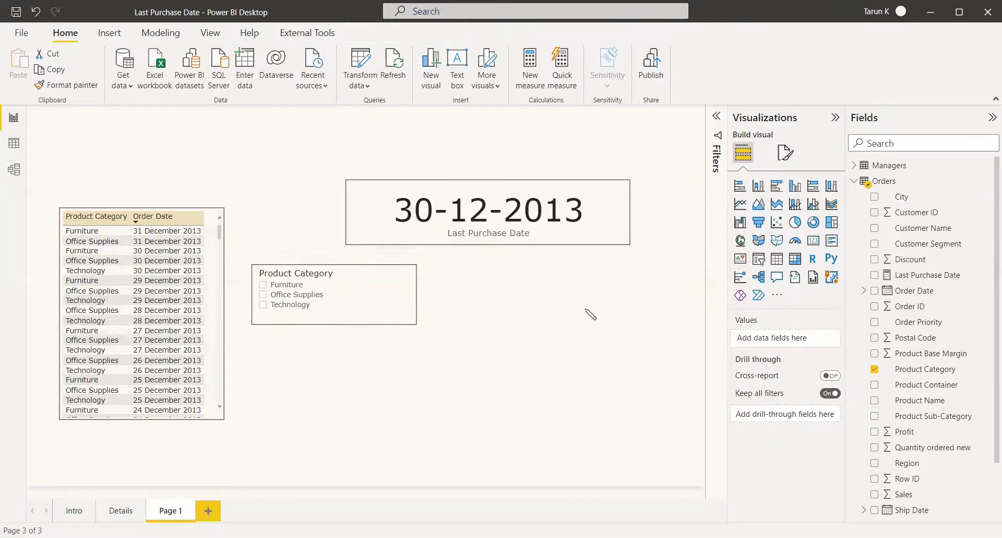